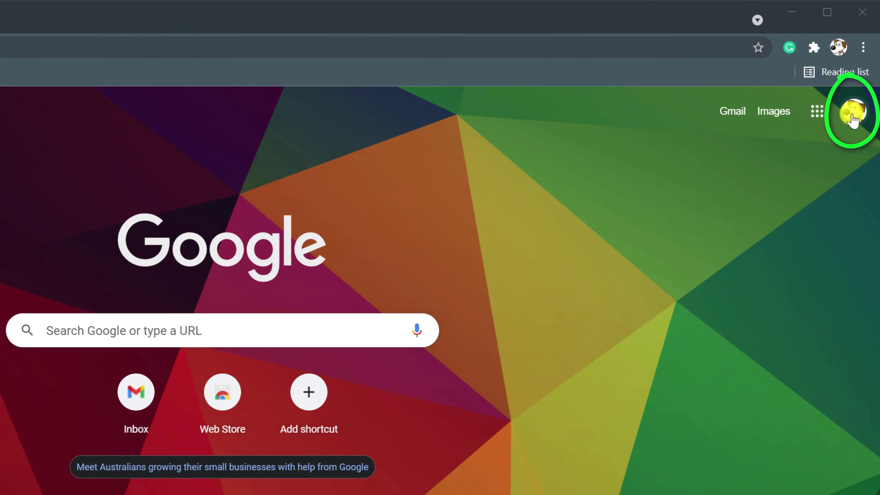
Open the Google Account Security page from the profile avatar's Manage your Google Account option
left_click(854, 119)
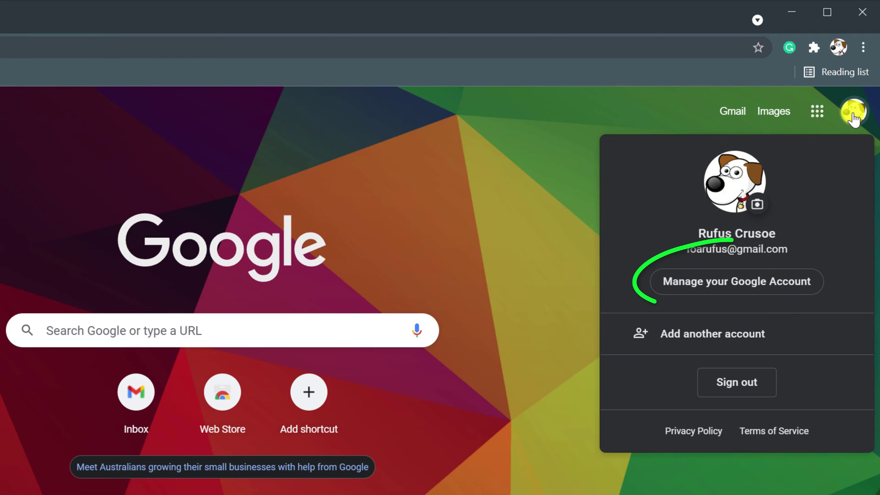
left_click(796, 281)
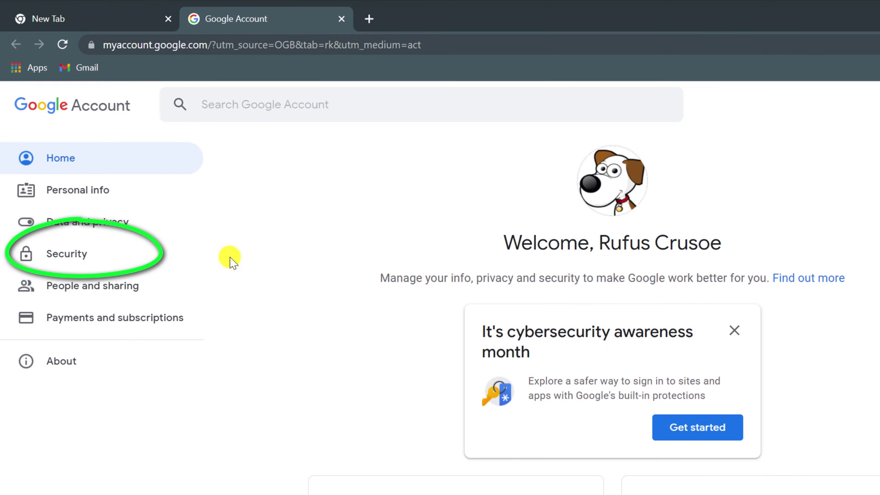
left_click(79, 255)
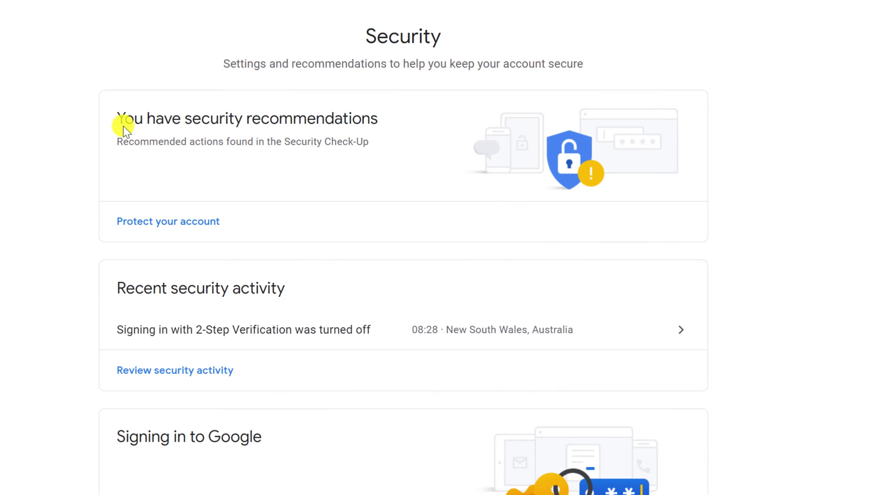
Start 2-Step Verification setup under Signing in to Google and re-enter the account password
scroll(122, 127, "down", 3)
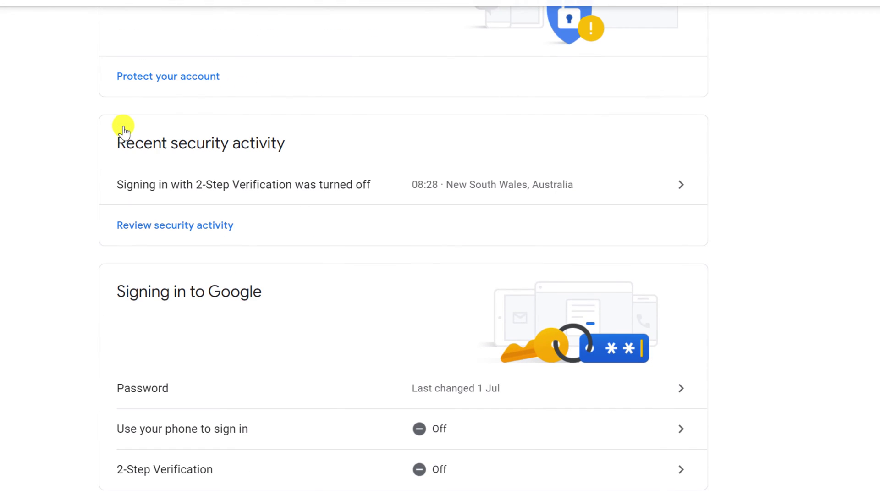
scroll(122, 128, "down", 5)
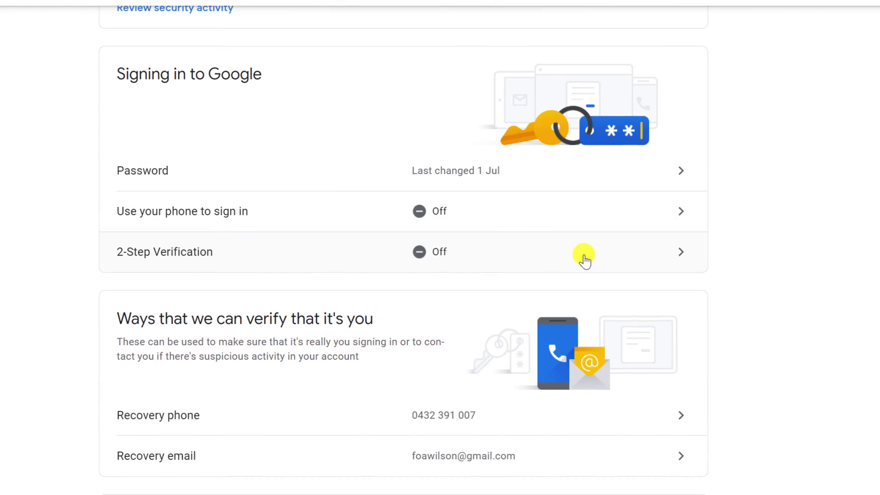
left_click(676, 255)
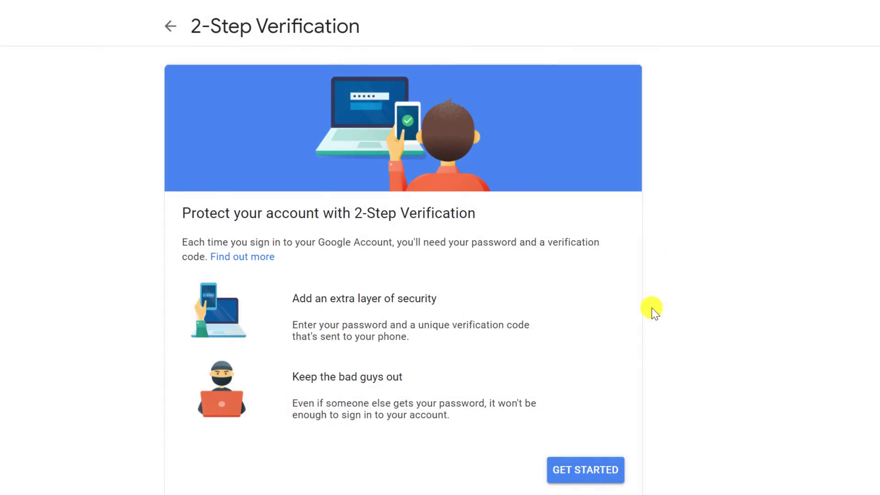
left_click(583, 472)
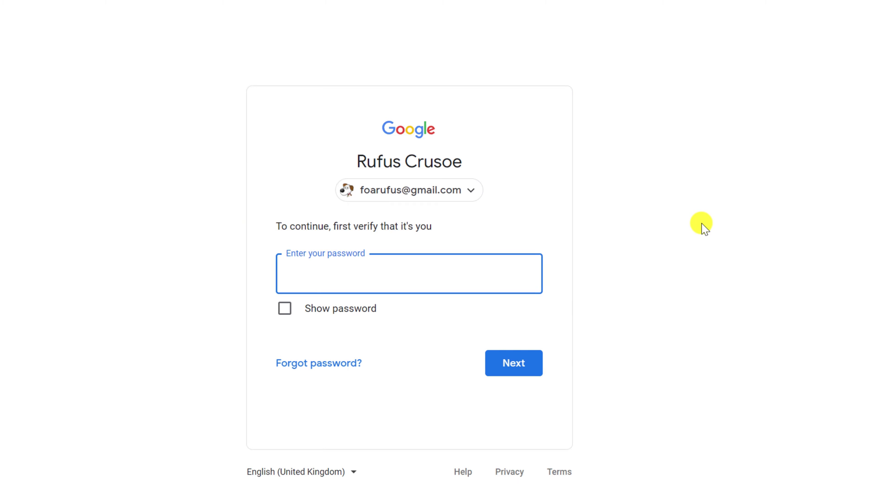
key("ctrl+v")
left_click(514, 362)
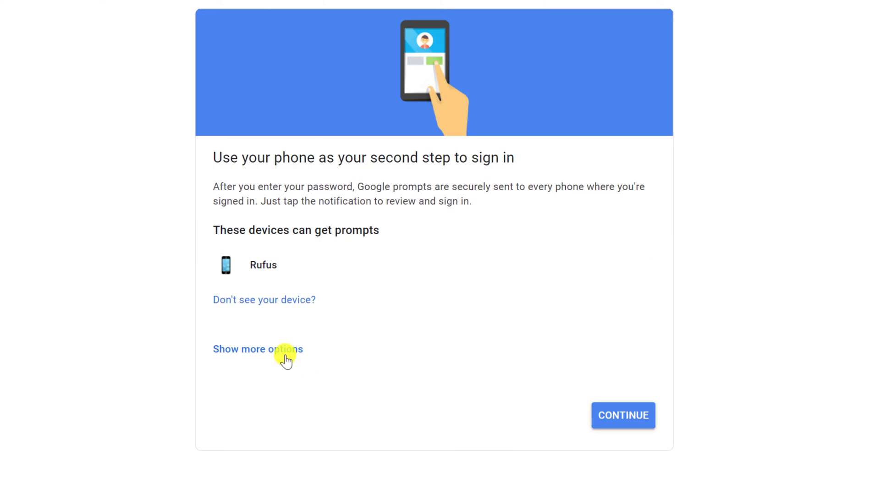
Use phone prompts as the second step, verify the backup number by texted code, and turn it on
left_click(286, 354)
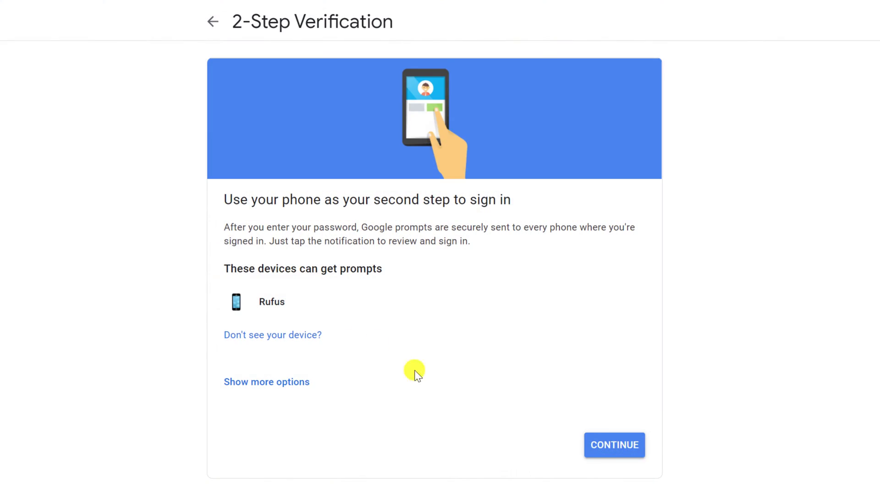
left_click(624, 447)
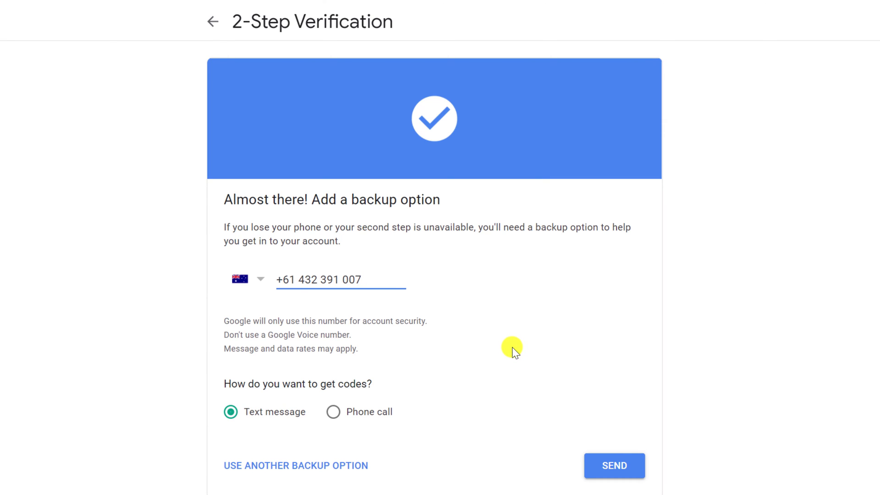
left_click(354, 465)
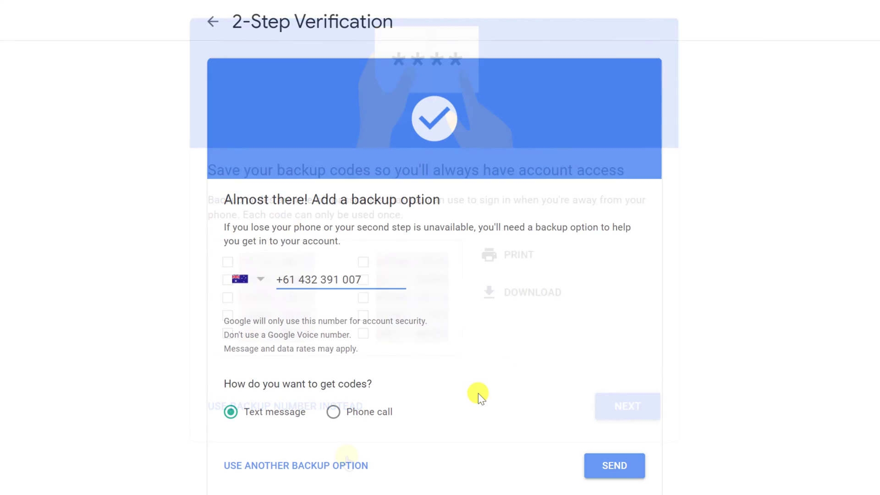
left_click(614, 466)
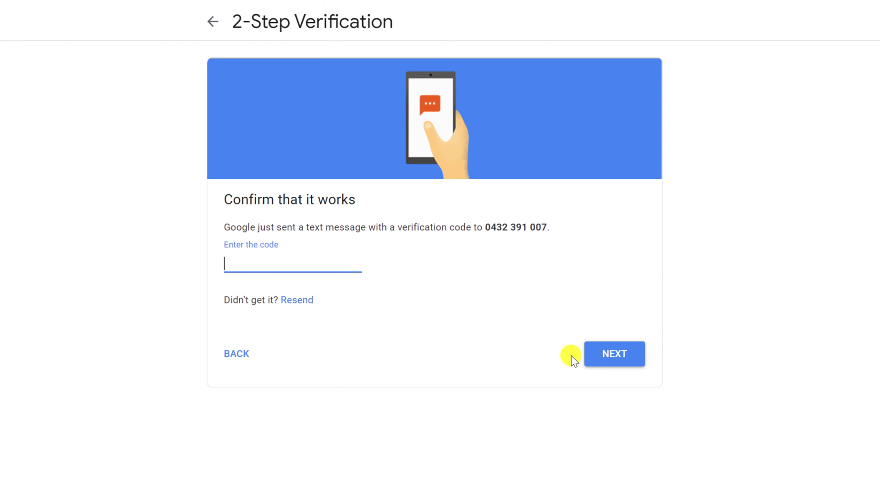
left_click(600, 352)
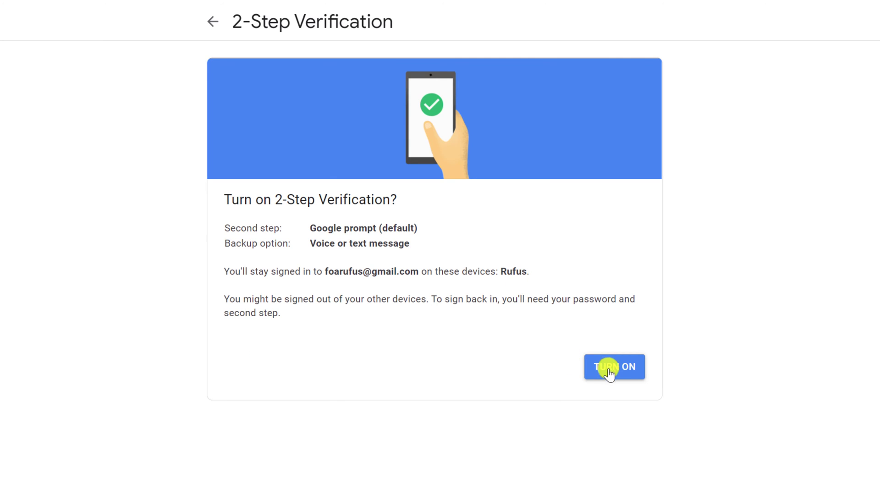
left_click(610, 371)
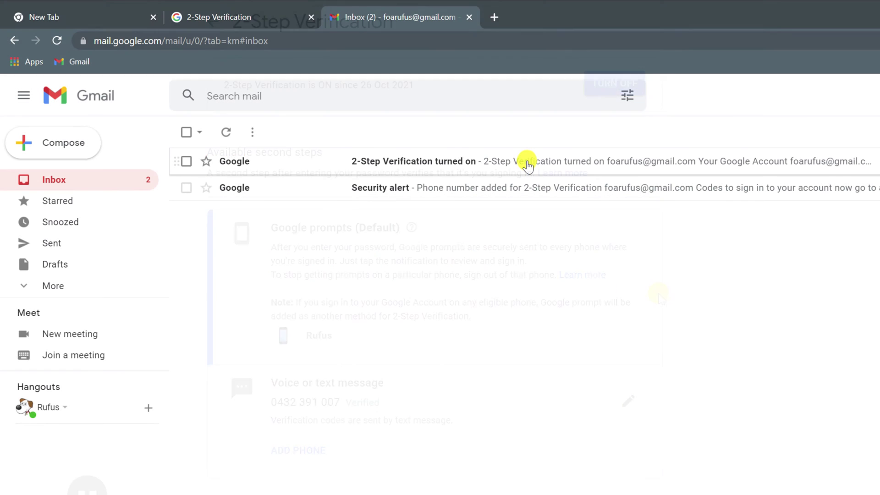
Open Google's '2-Step Verification turned on' email in the Gmail inbox
left_click(526, 162)
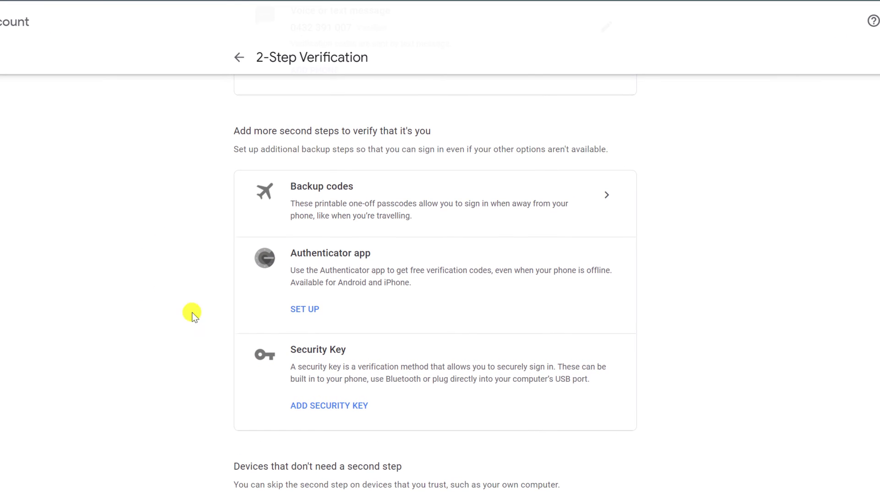
Add the Authenticator app on an iPhone as a second step, verifying it with the app's code
left_click(305, 309)
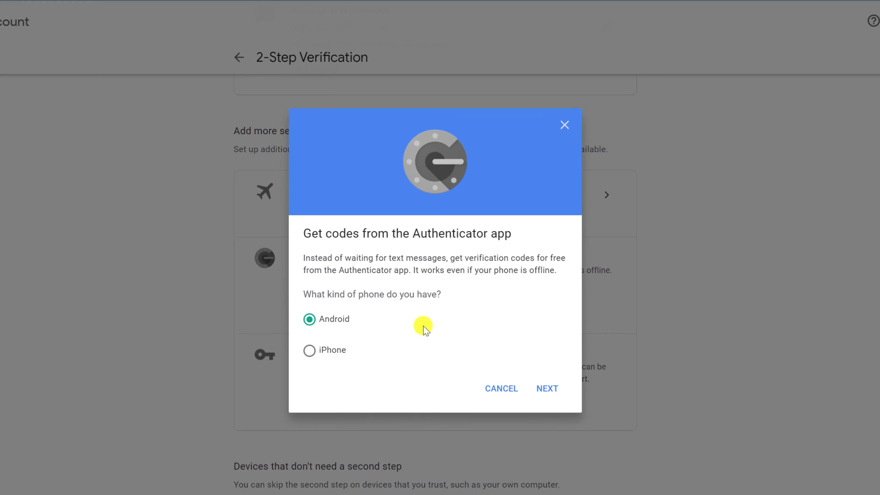
left_click(329, 357)
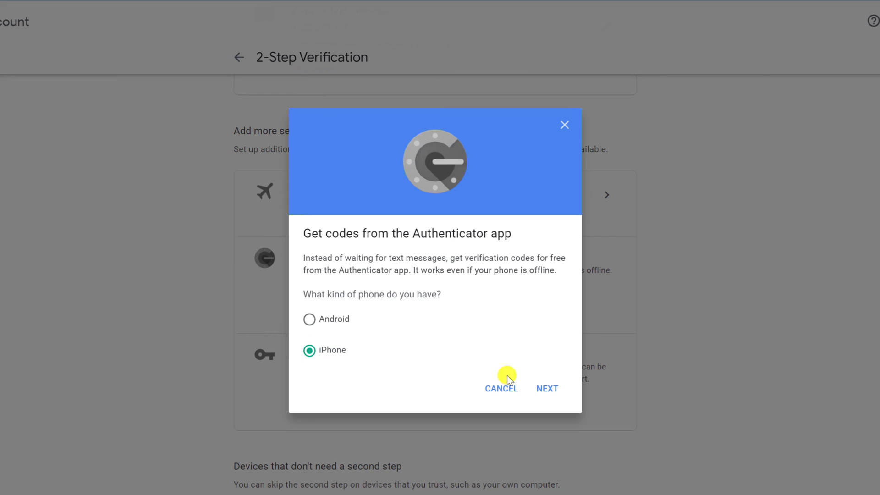
left_click(546, 389)
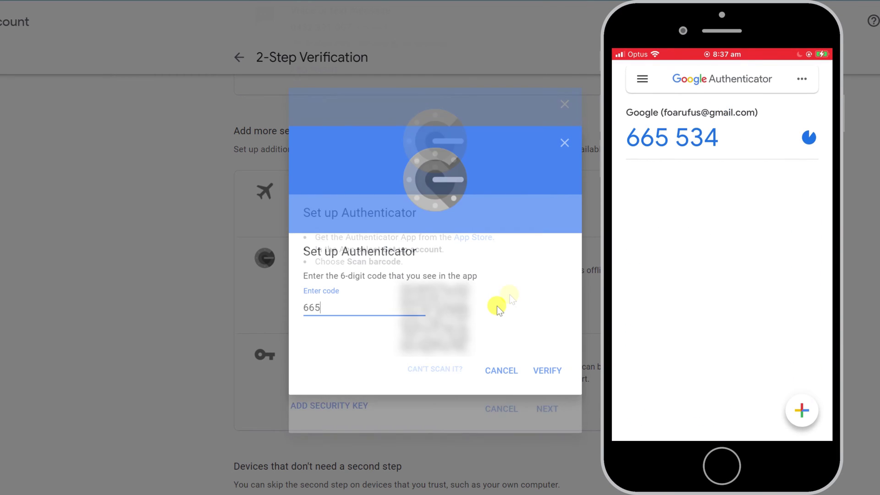
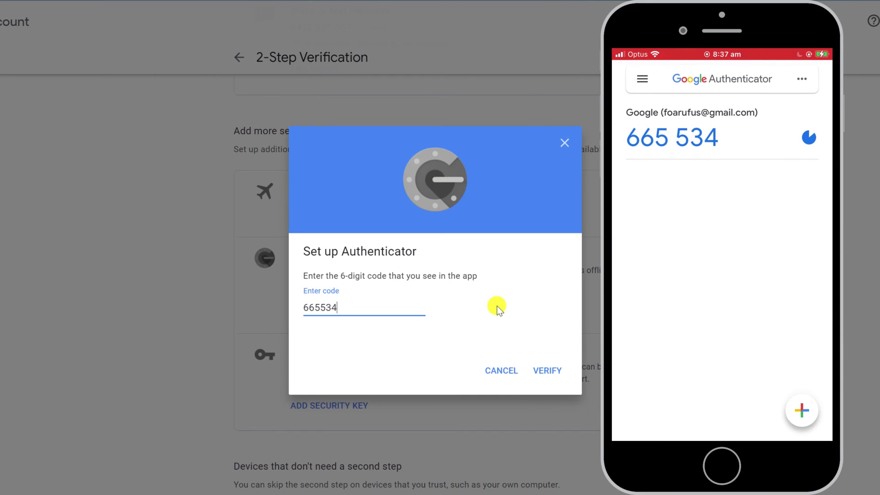
left_click(548, 370)
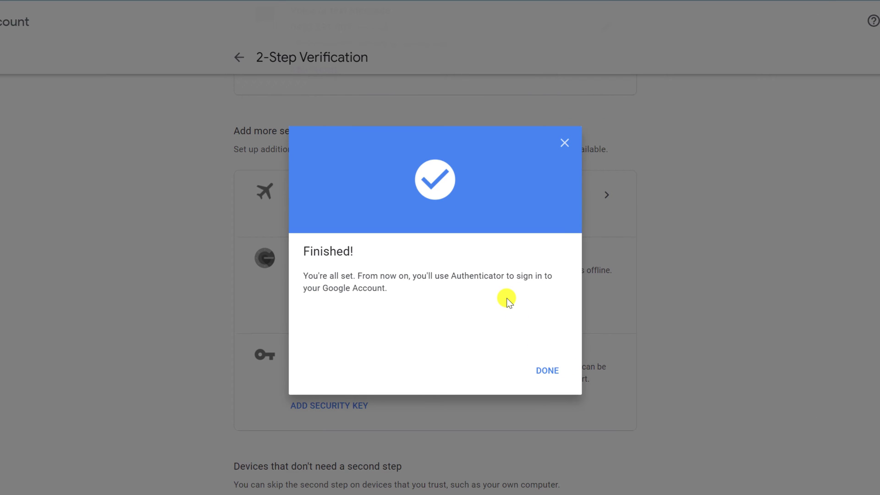
left_click(550, 371)
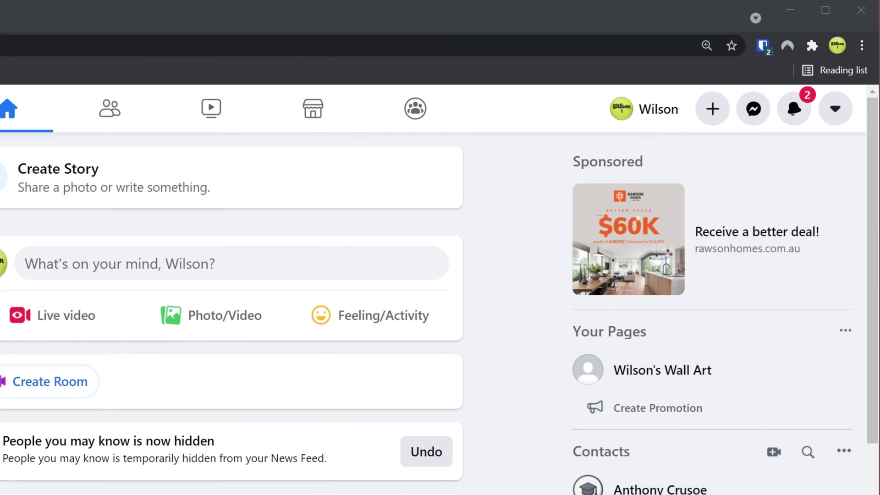
Go to Facebook Settings > Security and login and edit Use two-factor authentication
left_click(836, 110)
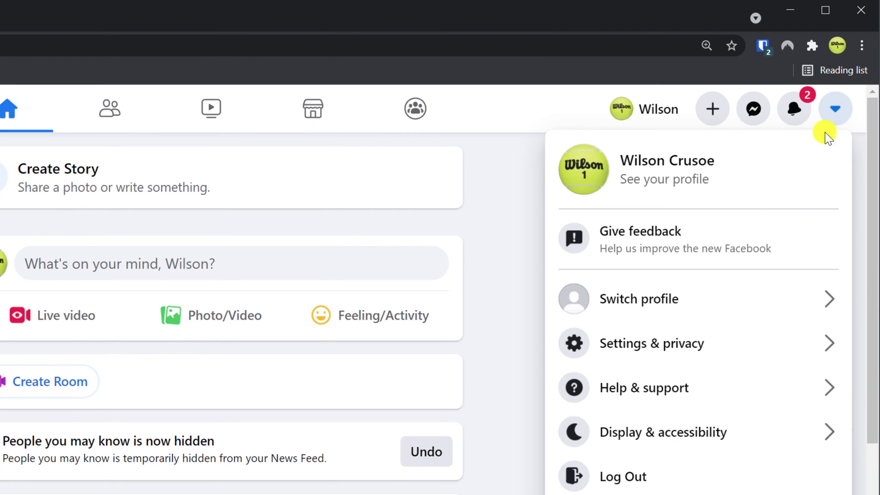
left_click(682, 352)
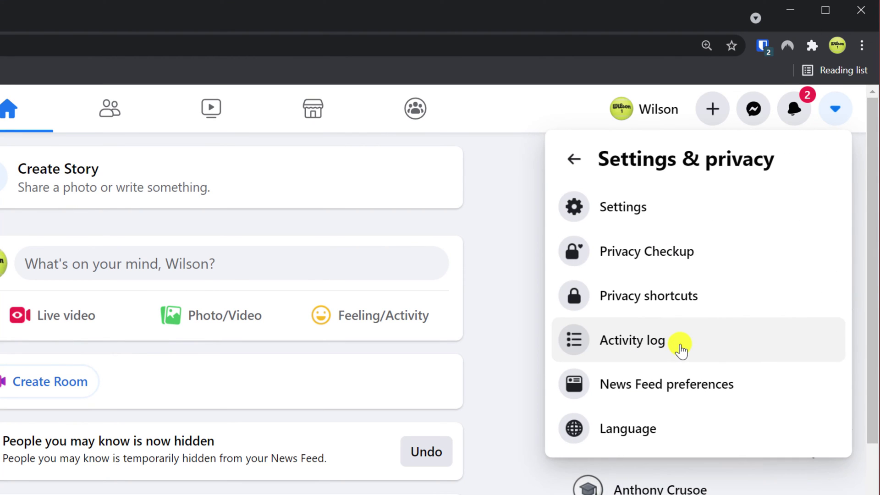
left_click(625, 215)
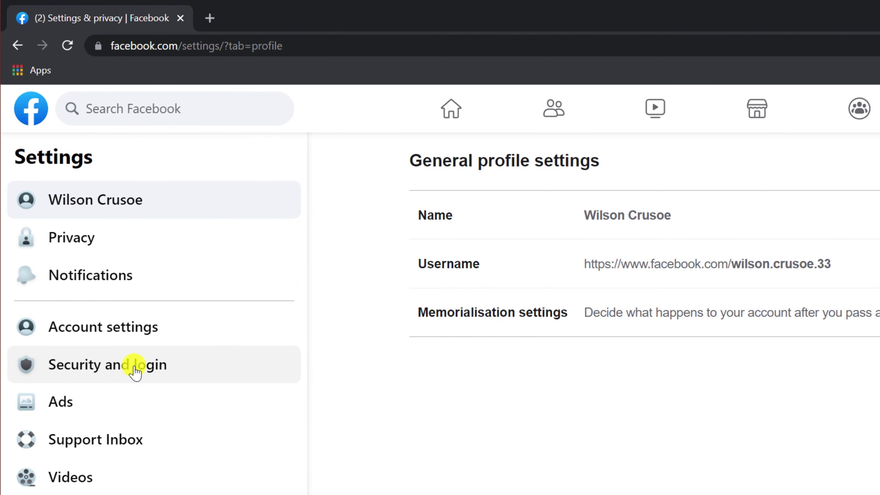
left_click(134, 367)
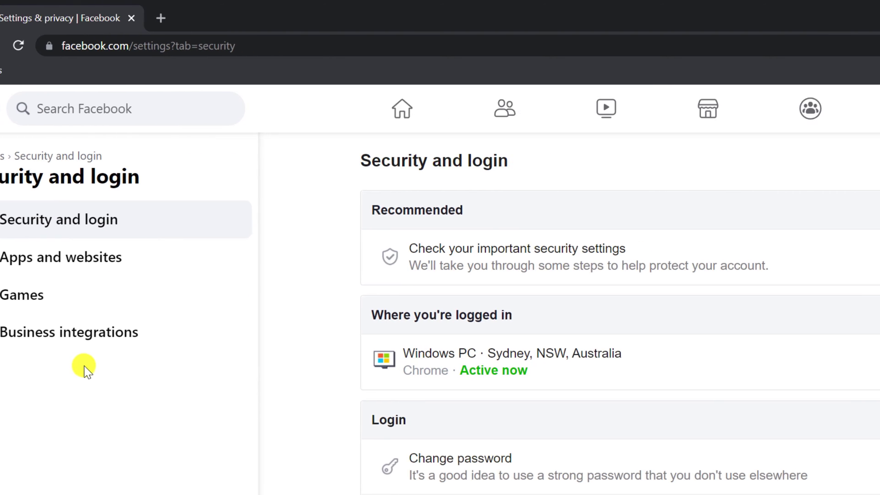
scroll(454, 411, "down", 5)
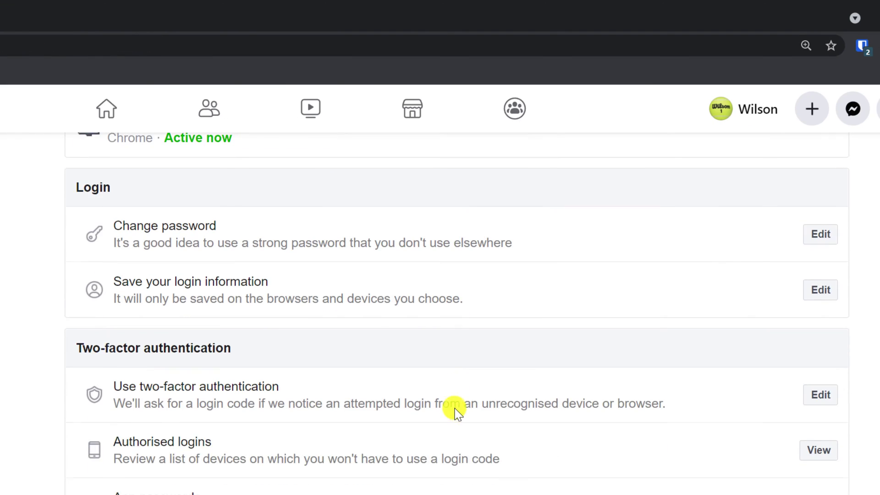
scroll(454, 414, "down", 2)
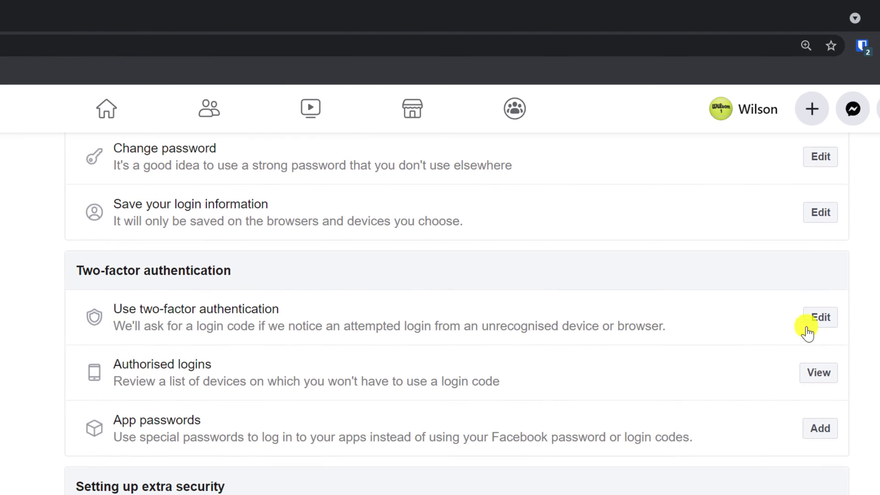
left_click(821, 319)
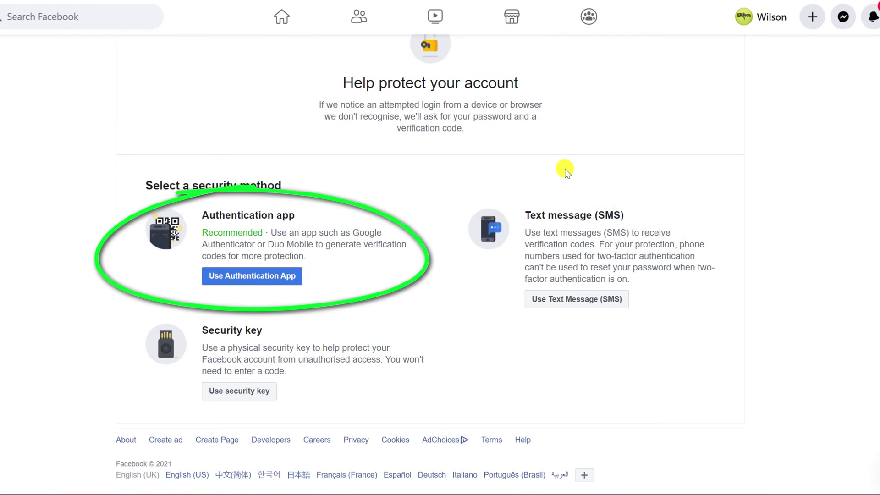
Choose Use Authentication App as Facebook's security method to bring up the QR code
left_click(260, 277)
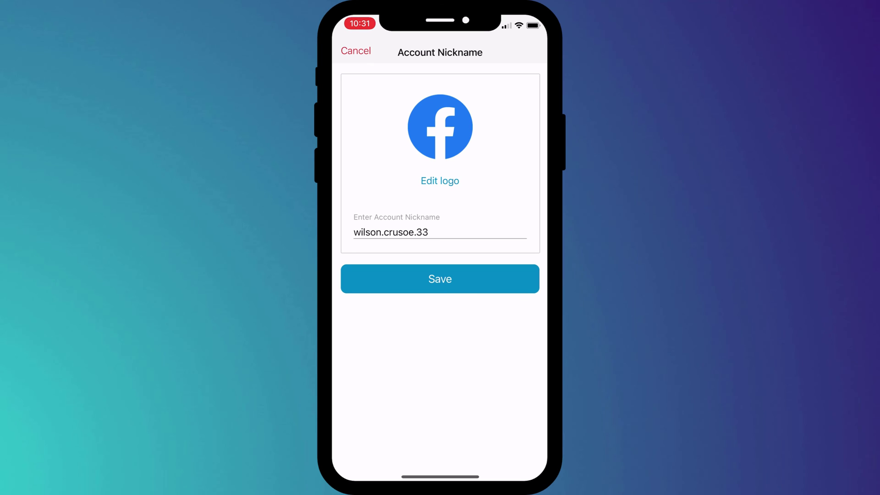
Replace the username in the Duo Mobile account nickname with 'facebook'
left_click(428, 232)
key("BackSpace")
key("BackSpace")
key("BackSpace")
key("BackSpace")
key("BackSpace")
key("BackSpace")
key("BackSpace")
key("BackSpace")
key("BackSpace")
key("BackSpace")
type("facebook")
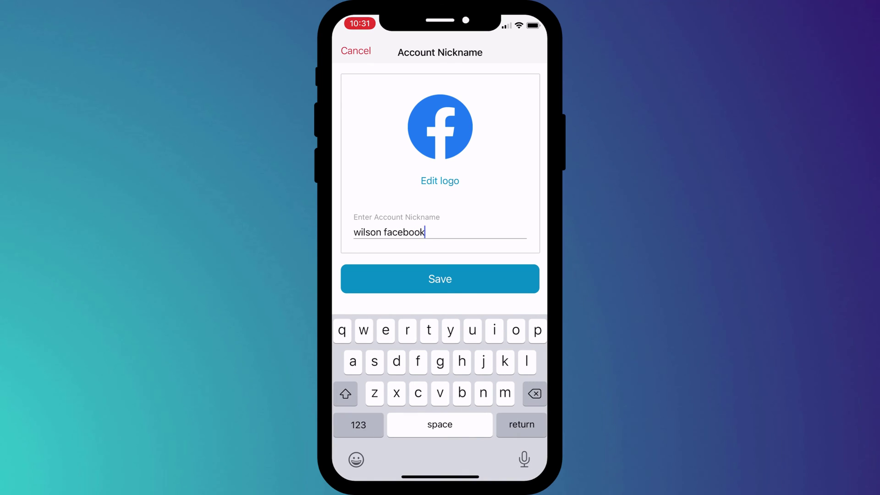
key("Return")
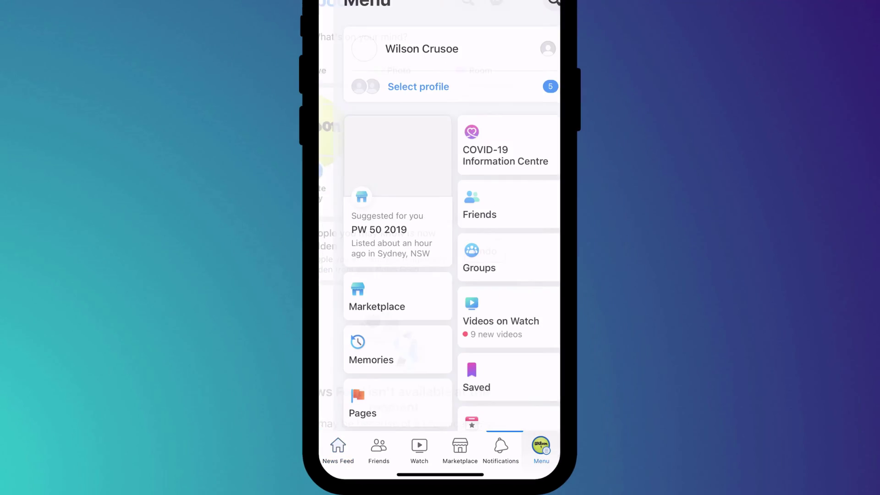
In the Facebook mobile app, open Settings & Privacy > Settings > Security and login > two-factor authentication
scroll(440, 238, "down", 10)
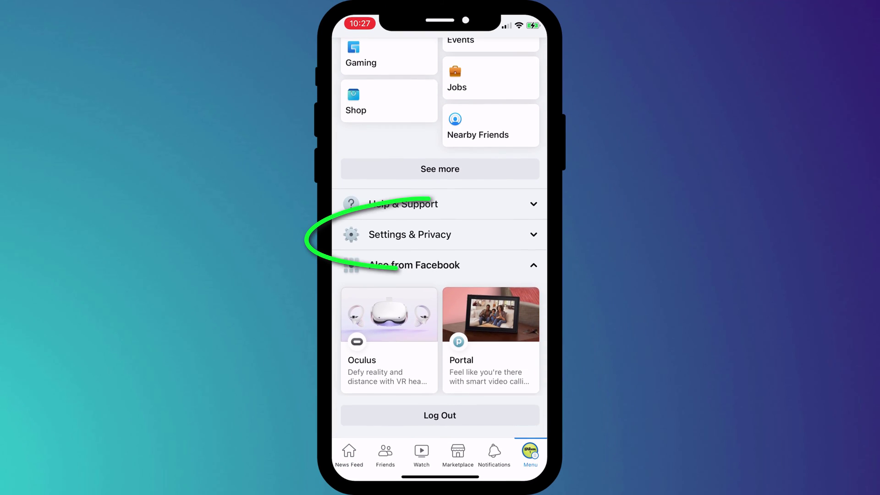
left_click(410, 236)
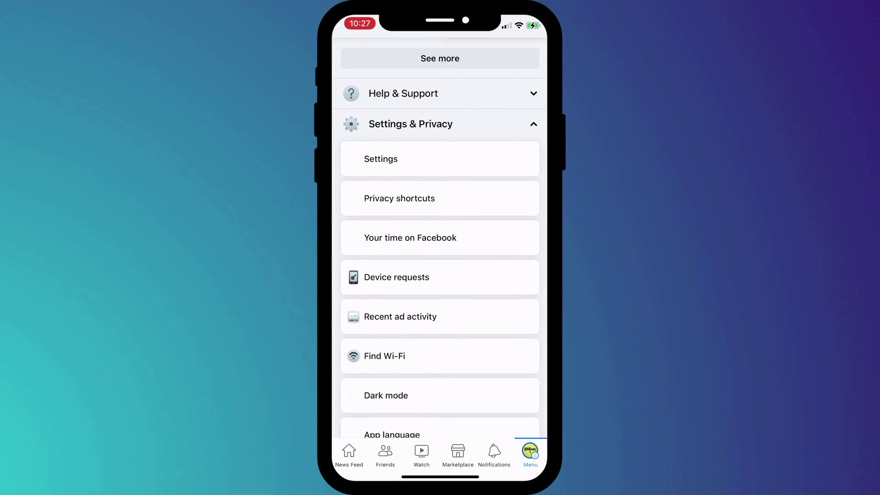
scroll(440, 238, "down", 2)
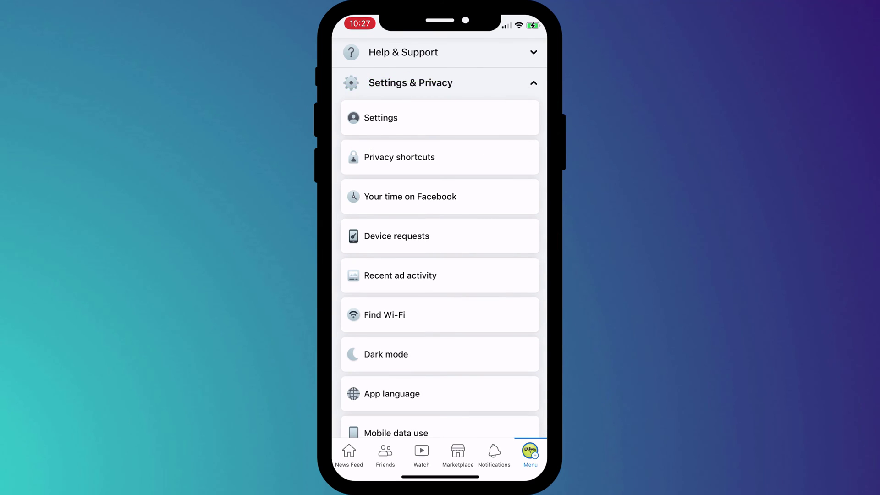
left_click(381, 118)
scroll(440, 252, "down", 6)
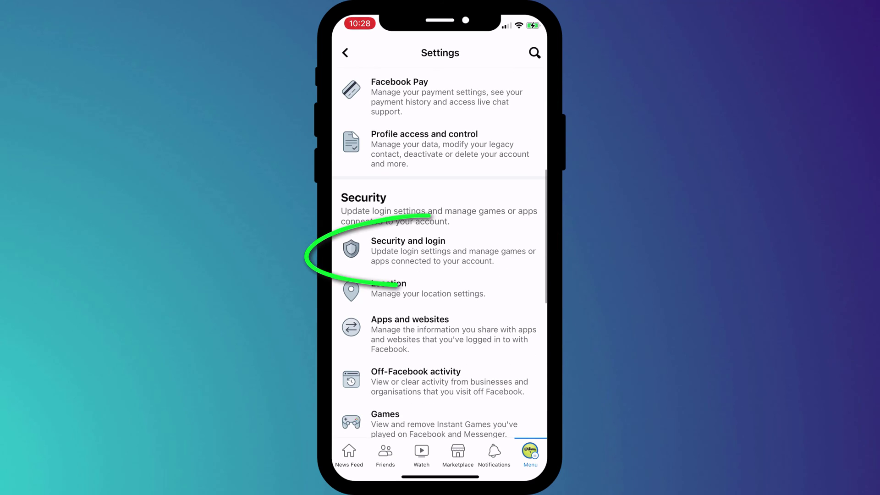
left_click(408, 251)
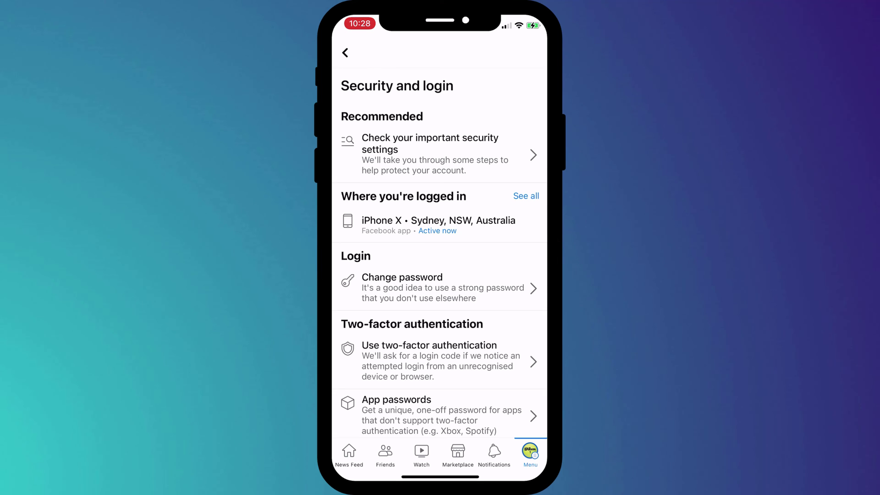
scroll(440, 252, "down", 3)
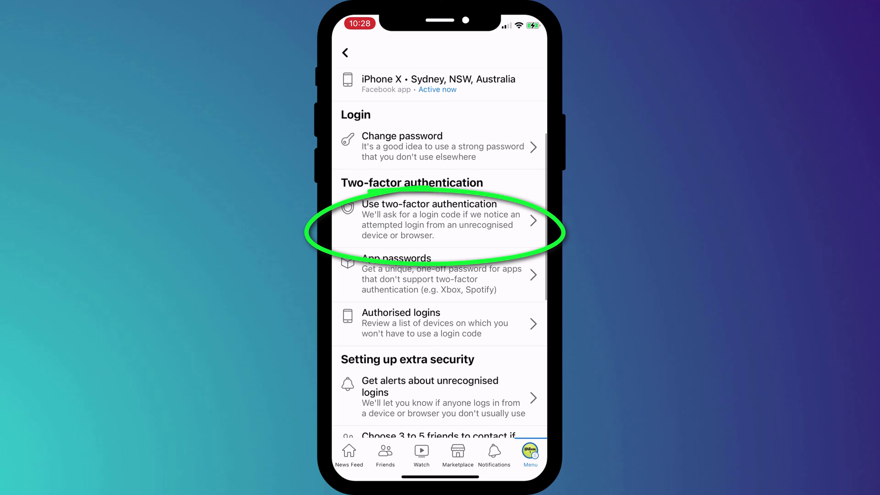
left_click(430, 220)
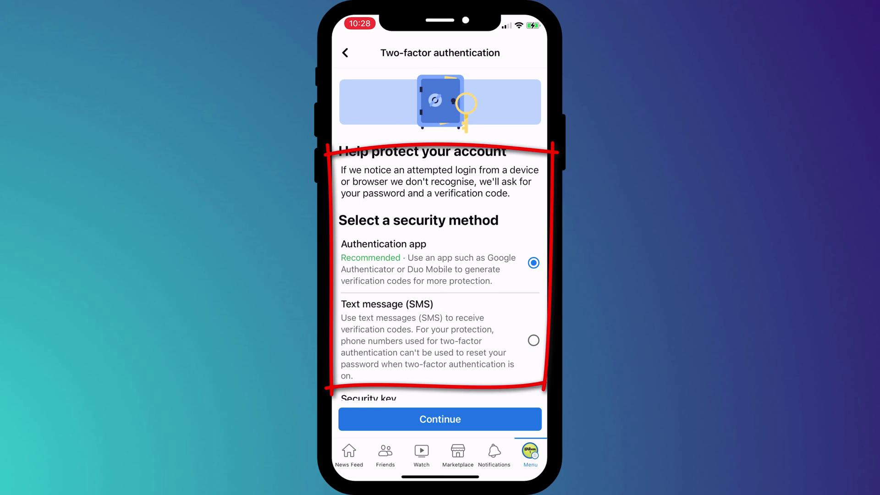
scroll(440, 234, "down", 2)
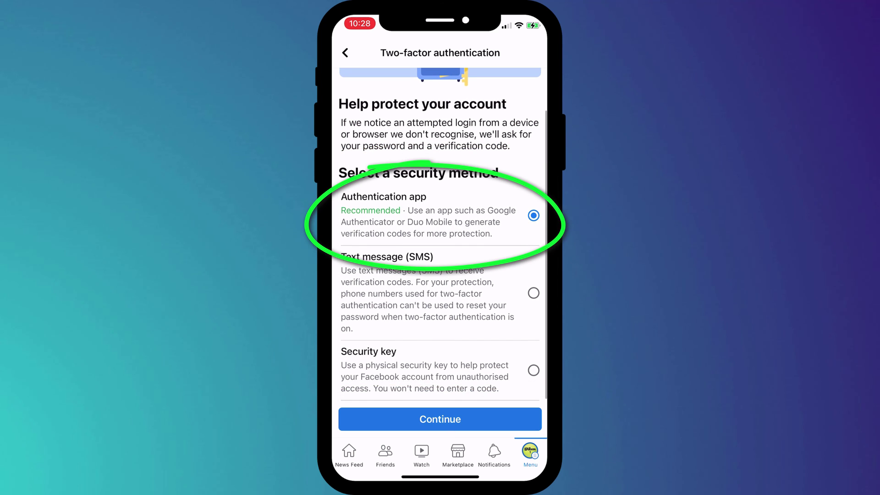
Continue with Authentication app, save the Duo Mobile account, and submit the app's confirmation code
left_click(440, 419)
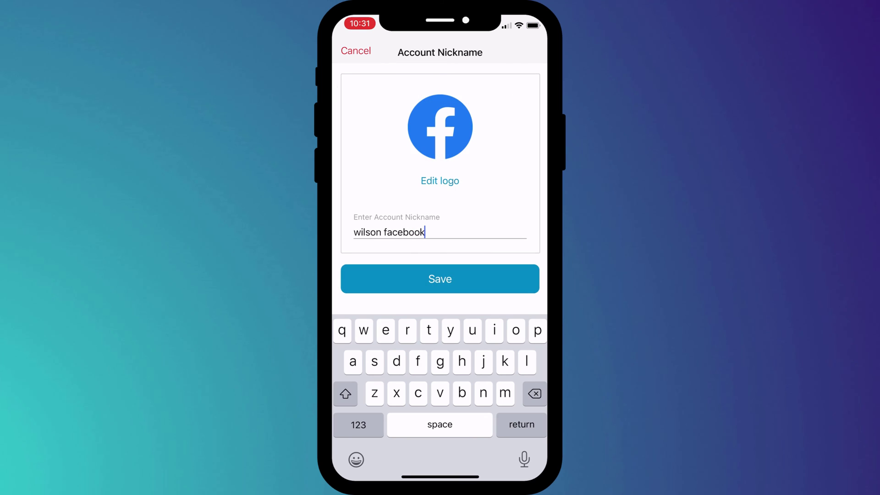
key("Return")
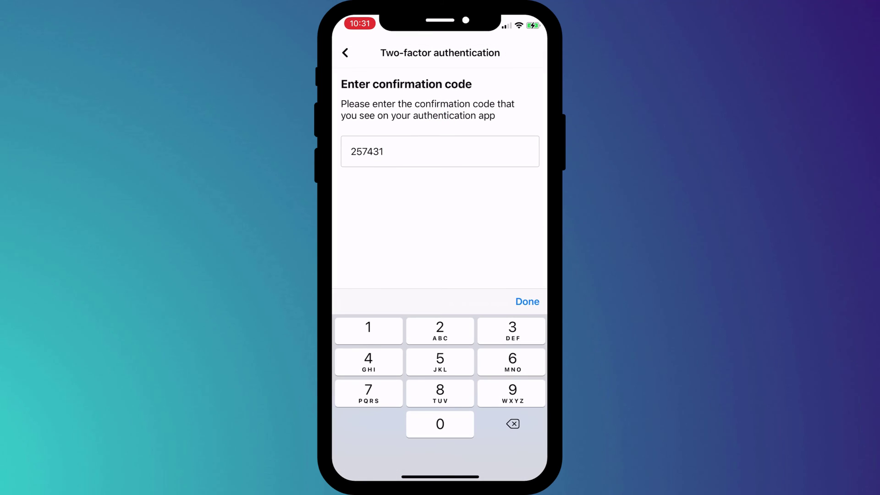
key("Return")
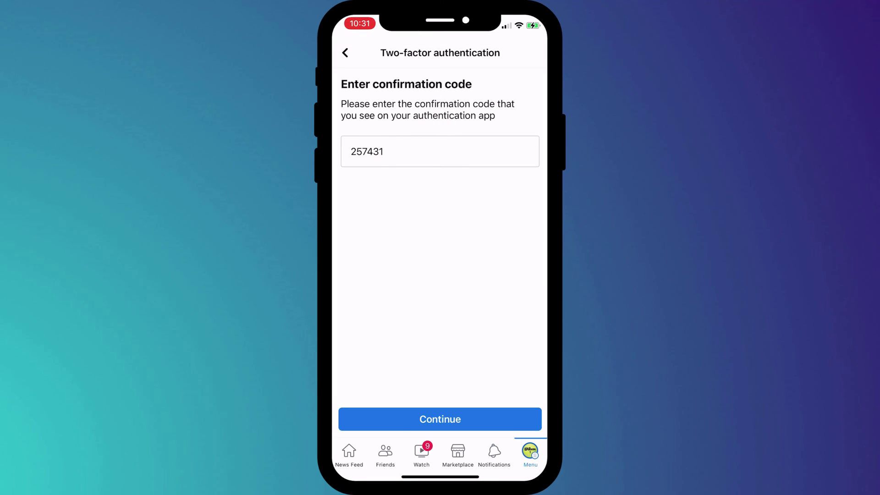
left_click(440, 418)
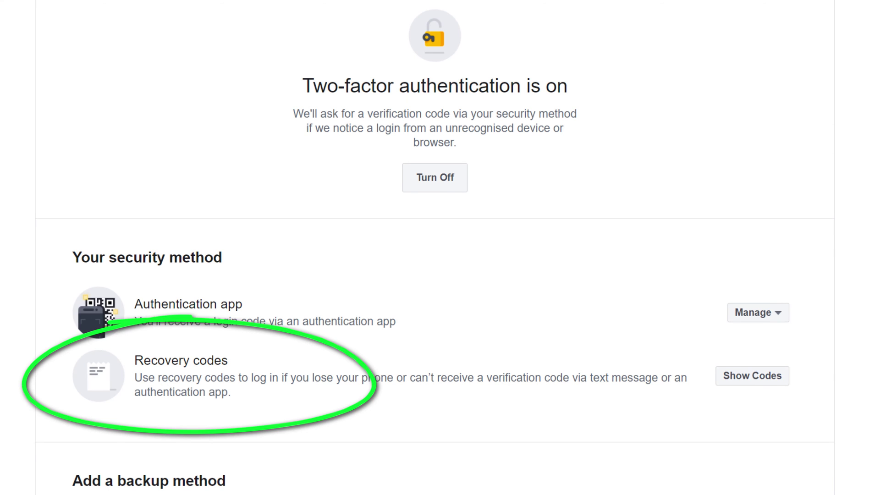
Reveal the Facebook account's recovery codes on the two-factor authentication page
left_click(753, 376)
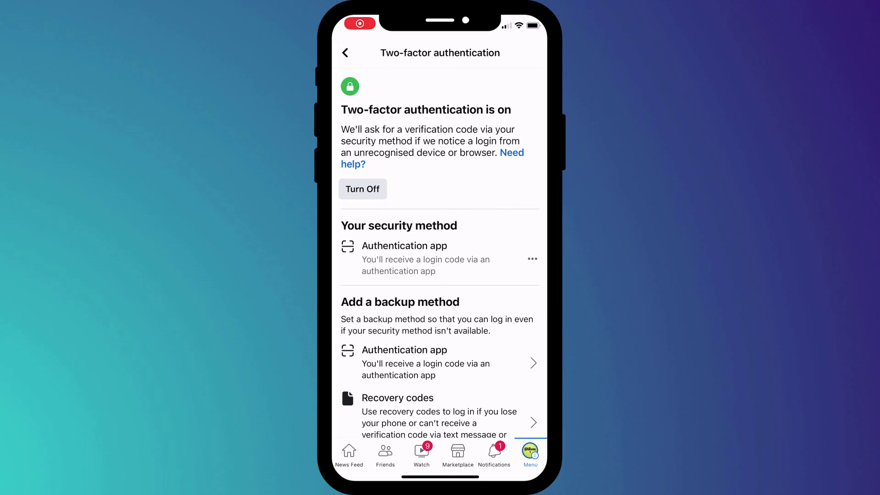
Go to Security and login and show logout options for the iPhone X session
scroll(440, 275, "down", 5)
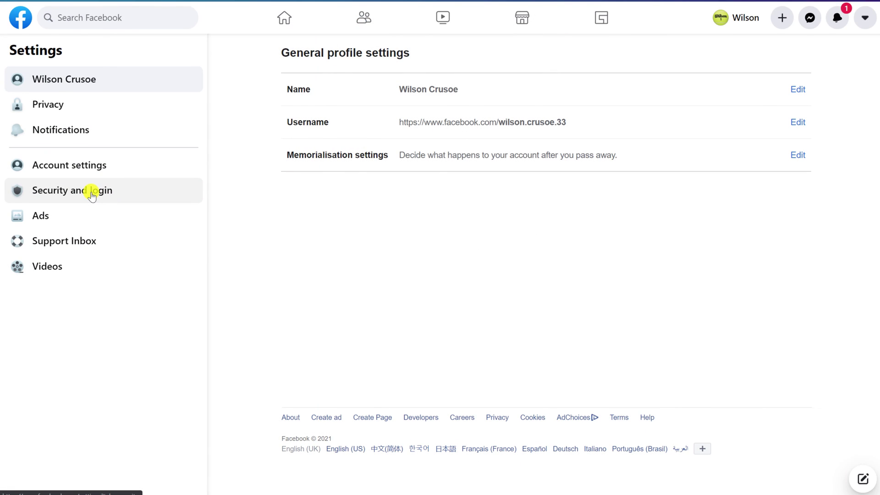
left_click(92, 195)
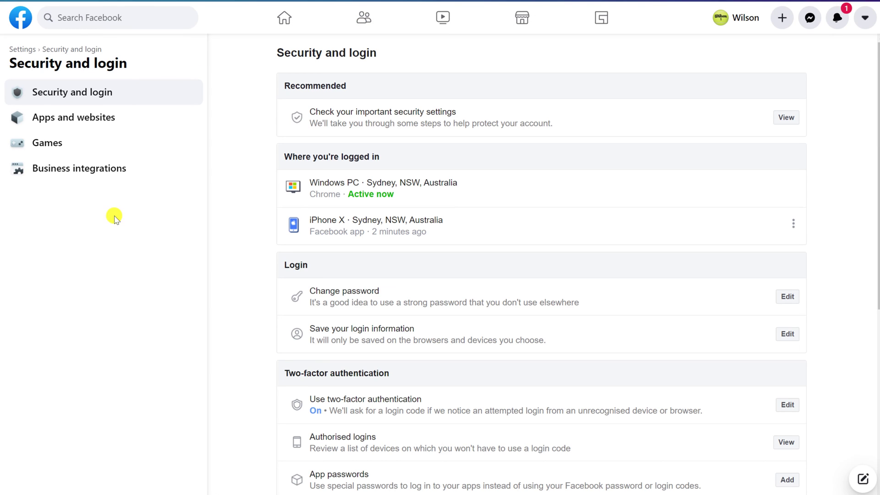
left_click(793, 224)
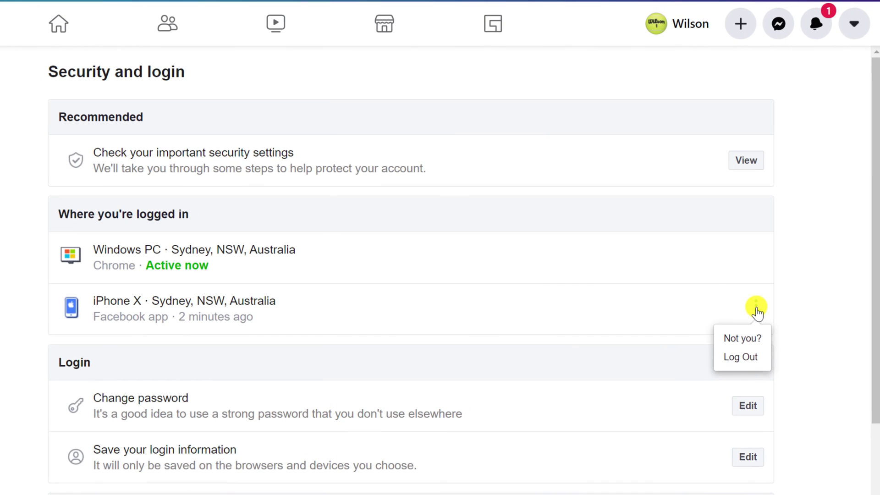